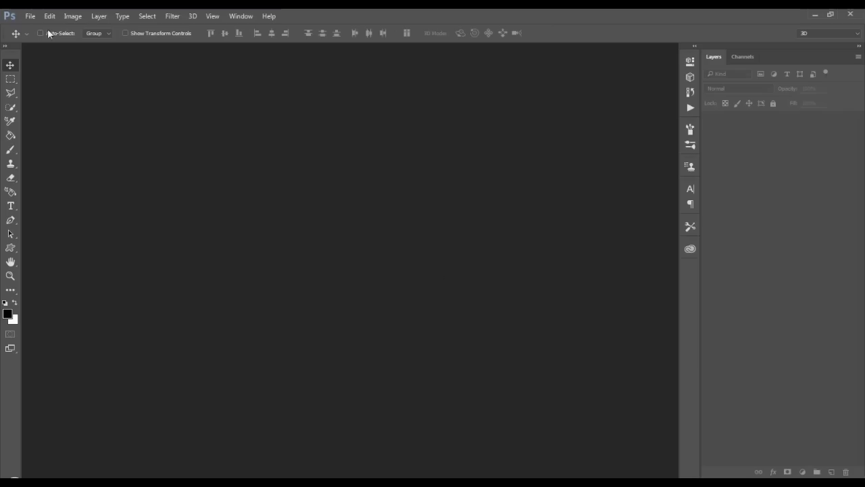
# - Open the portrait 80680_dzherard_2560x1600_www.Gde-Fon.com.jpg from New folder (2)
pyautogui.click(52, 22)
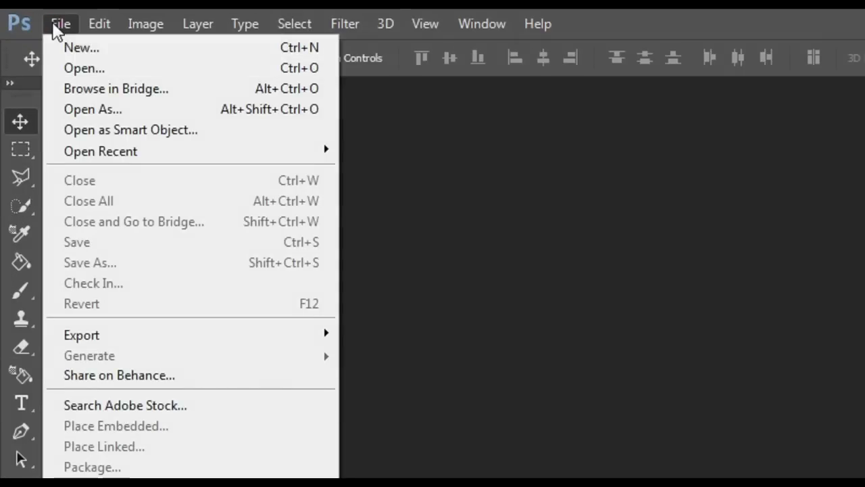
pyautogui.click(73, 61)
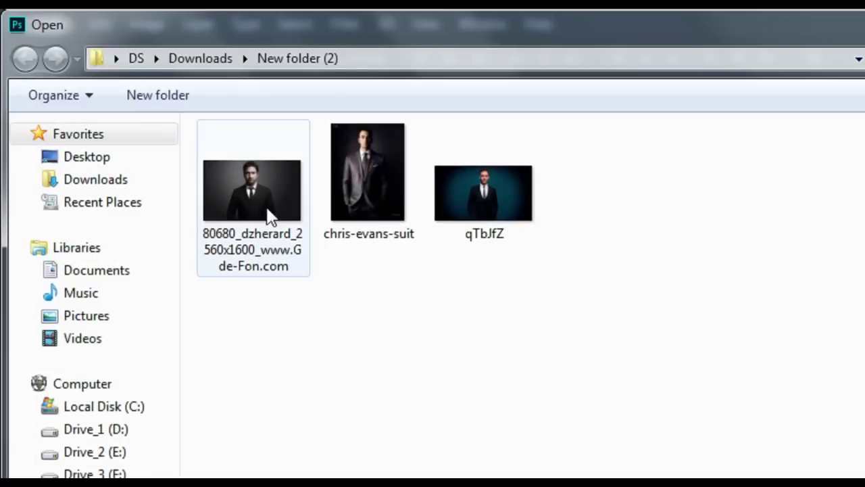
pyautogui.click(270, 217)
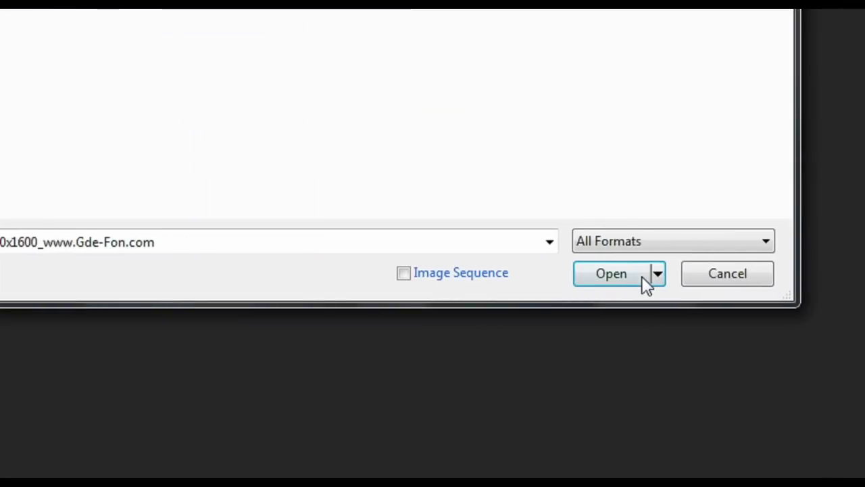
pyautogui.click(639, 275)
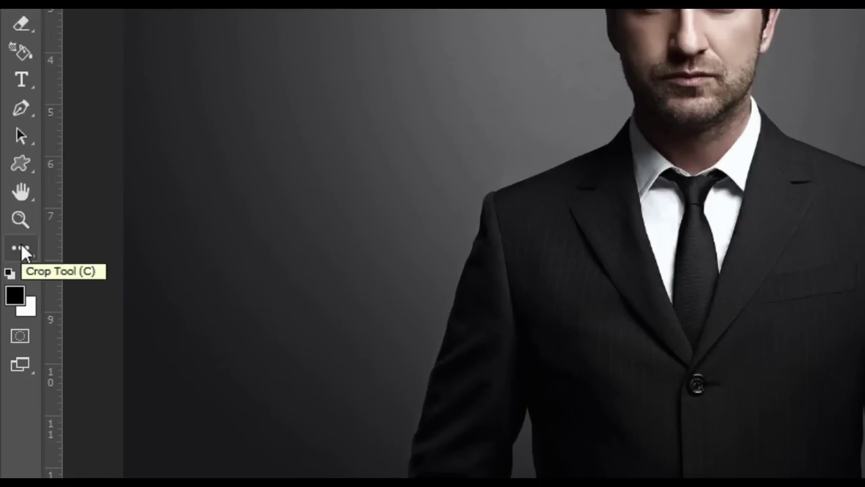
# - Switch to the Crop Tool using the 4 : 5 (8 : 10) ratio preset
pyautogui.click(21, 245)
pyautogui.click(138, 122)
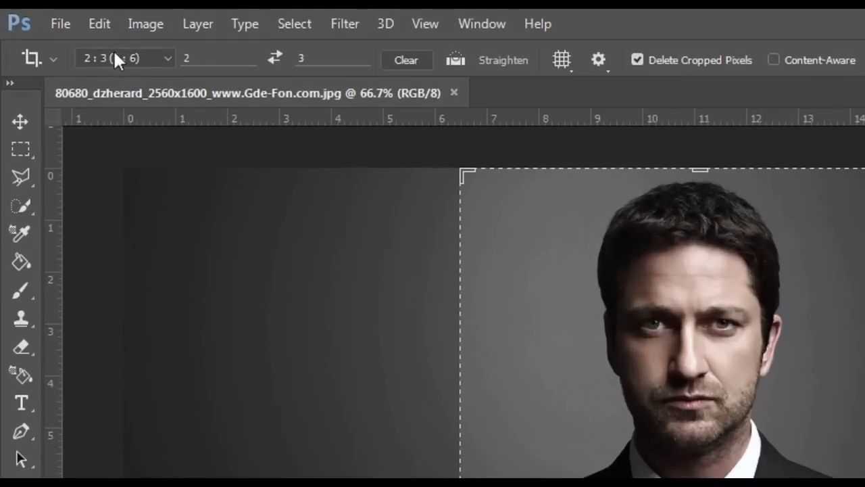
pyautogui.click(58, 33)
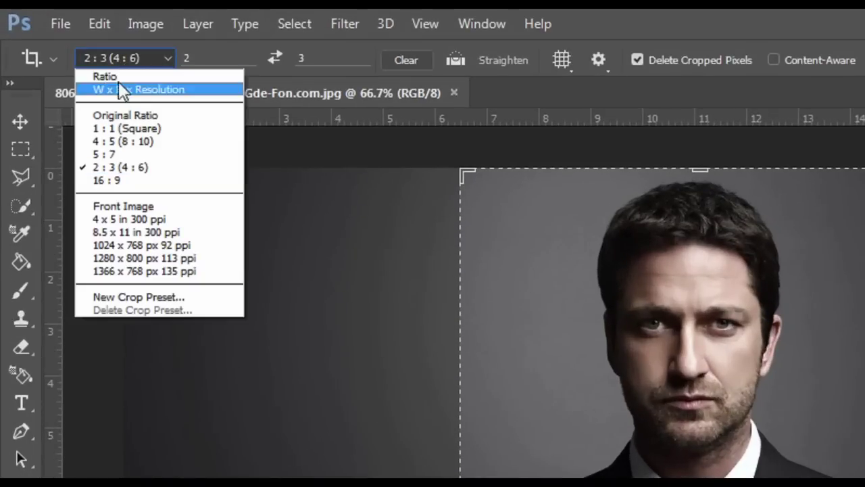
pyautogui.click(127, 141)
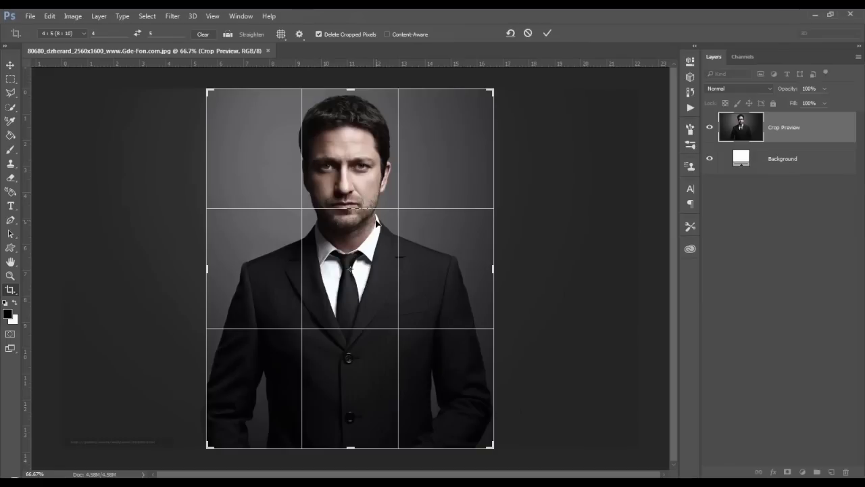
# - Frame the head and shoulders, tilt about 1.6°, and apply the crop
pyautogui.moveTo(493, 90)
pyautogui.mouseDown()
pyautogui.moveTo(409, 195)
pyautogui.moveTo(421, 170)
pyautogui.mouseUp()
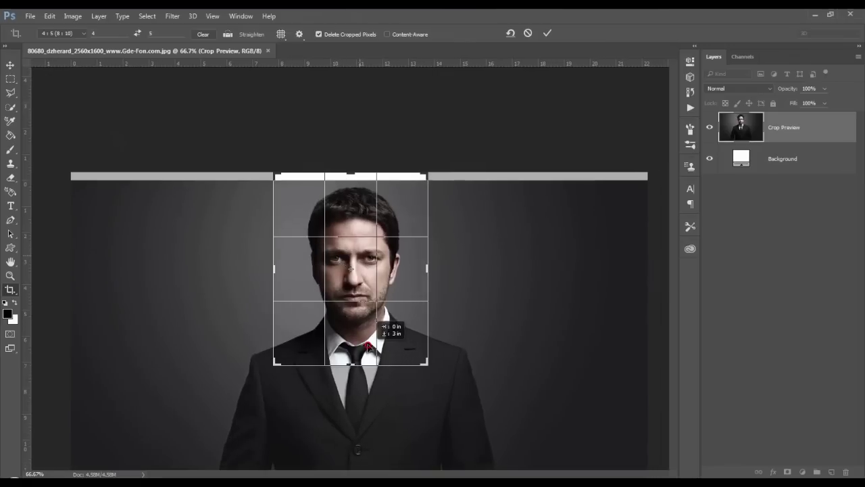
pyautogui.moveTo(364, 273); pyautogui.dragTo(365, 335)
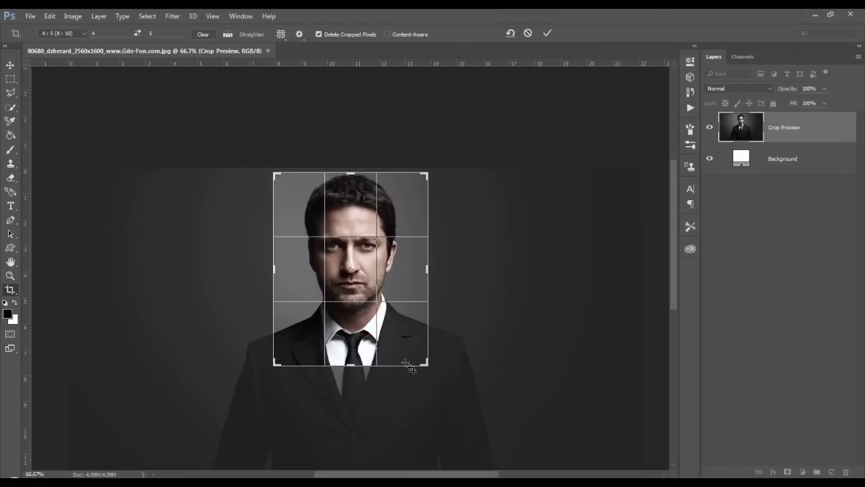
pyautogui.moveTo(424, 363); pyautogui.dragTo(436, 391)
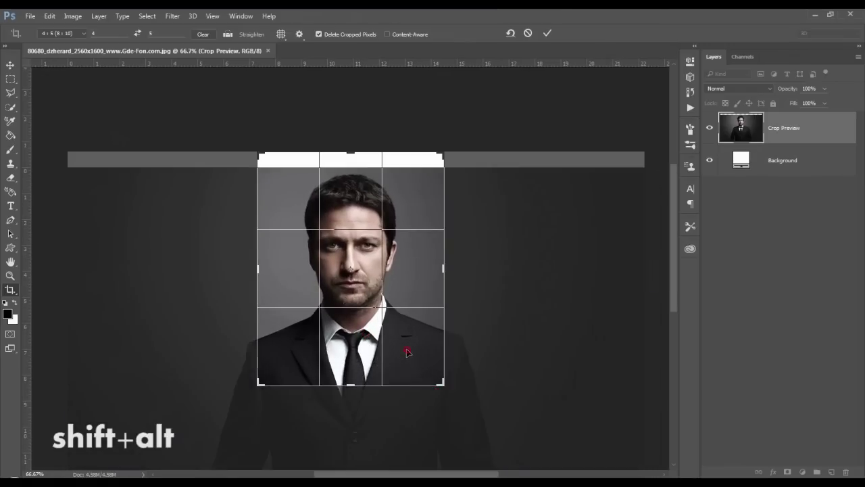
pyautogui.moveTo(408, 352); pyautogui.dragTo(407, 336)
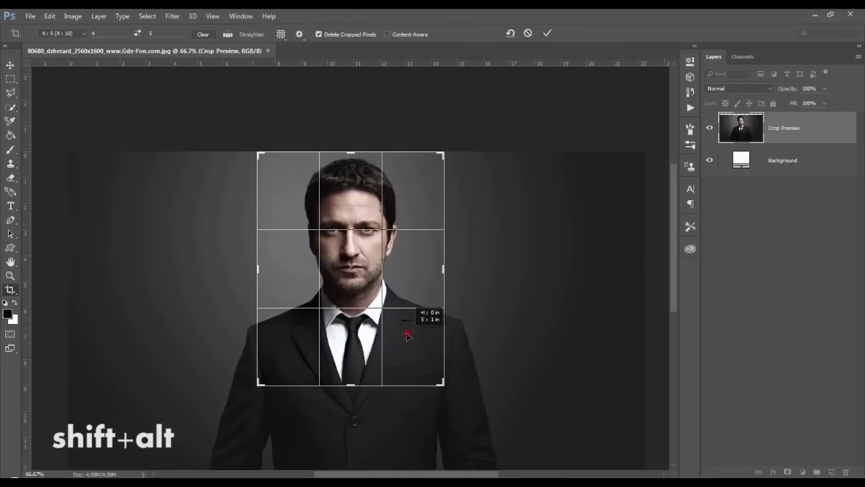
pyautogui.moveTo(466, 409); pyautogui.dragTo(461, 412)
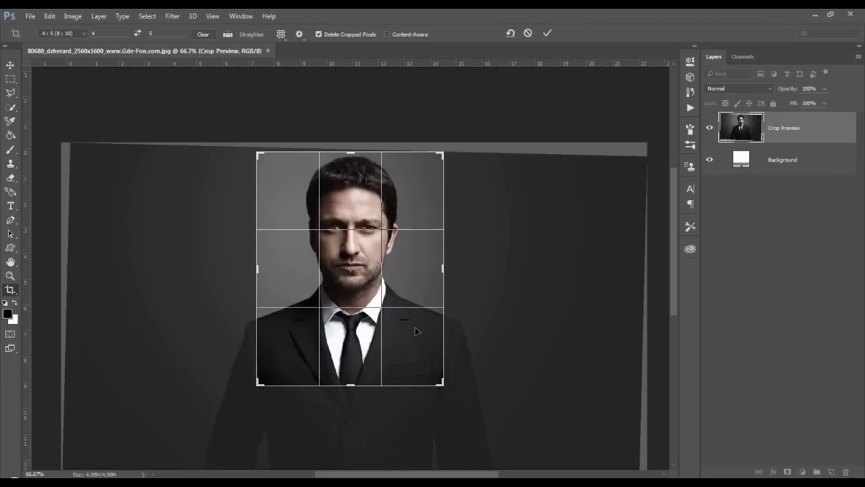
pyautogui.press('Return')
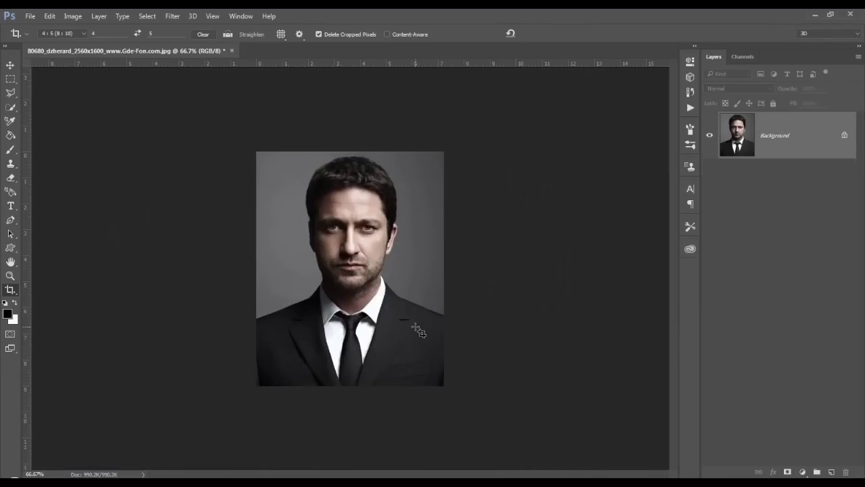
# - Create a new International Paper A4 document, 210 × 297 mm at 300 ppi
pyautogui.hotkey('ctrl', '0')
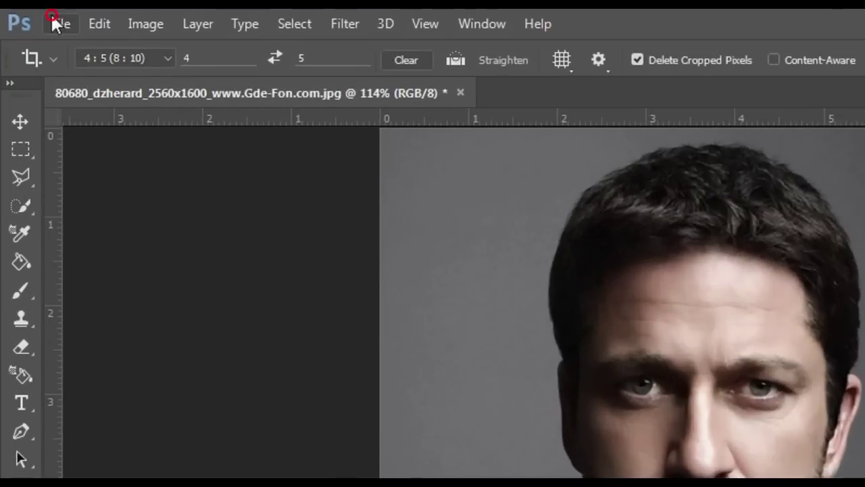
pyautogui.click(58, 24)
pyautogui.click(58, 43)
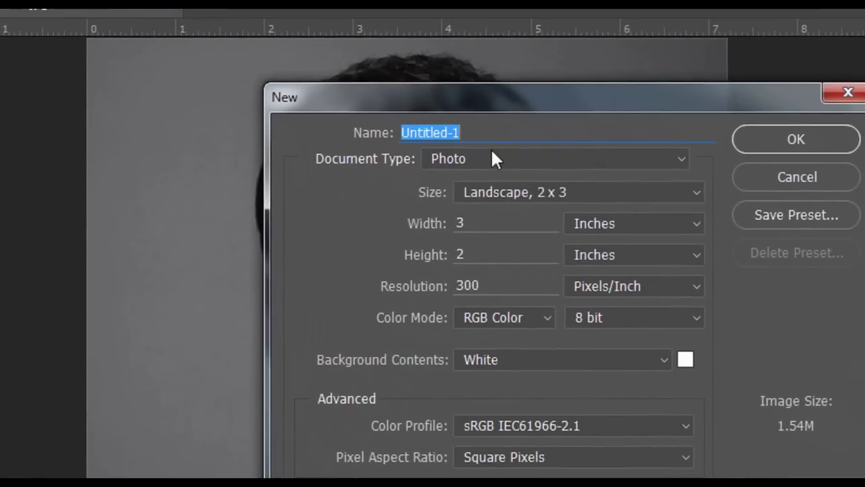
pyautogui.click(492, 160)
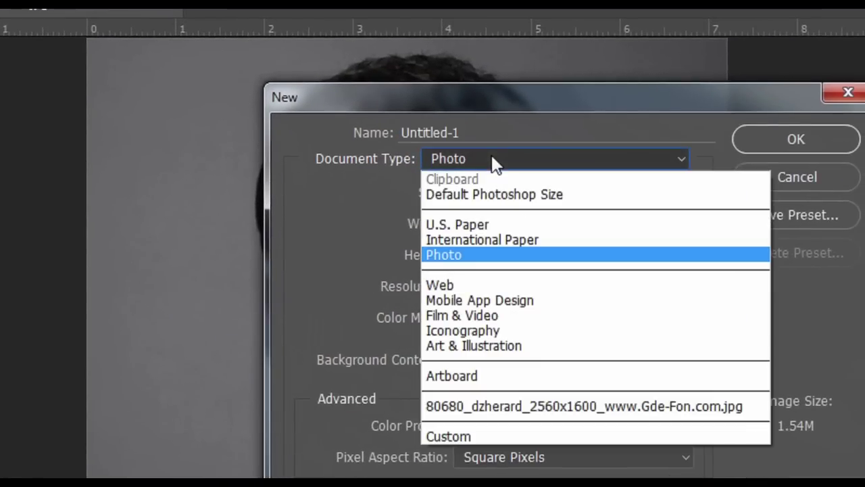
pyautogui.click(480, 241)
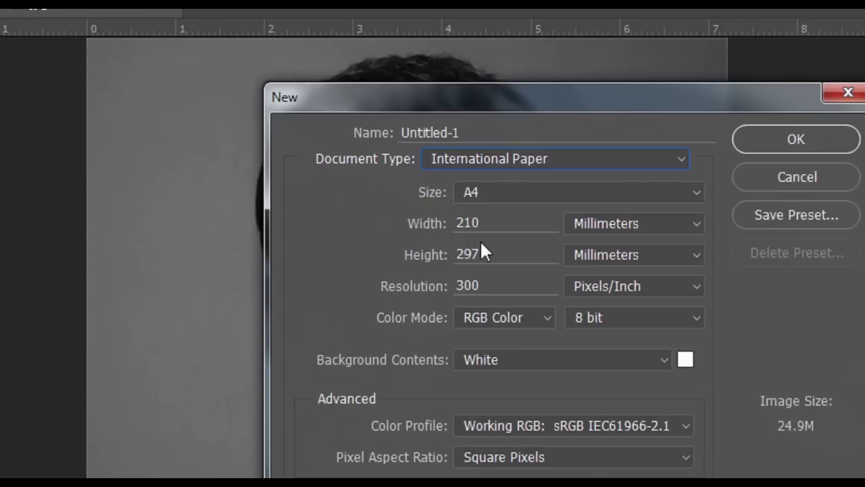
pyautogui.click(494, 190)
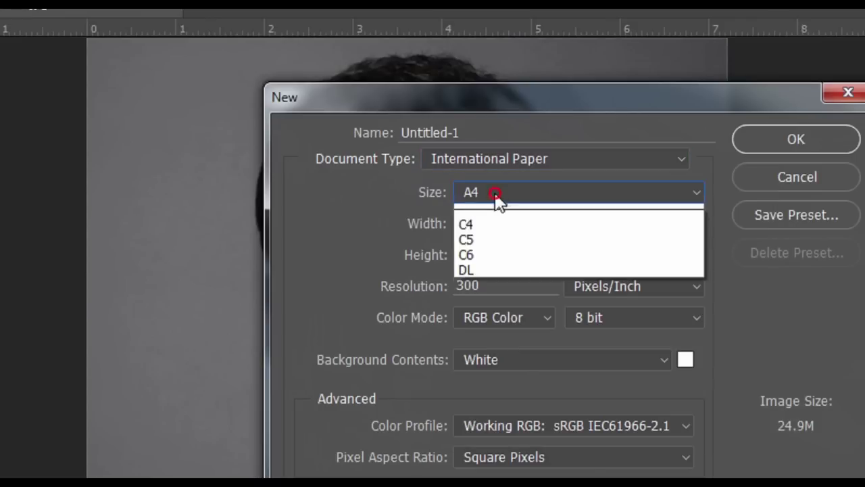
pyautogui.click(497, 203)
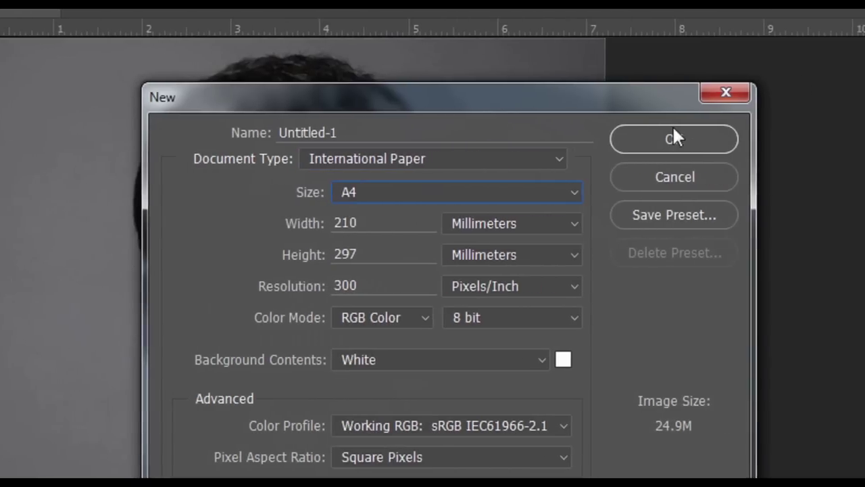
pyautogui.click(650, 141)
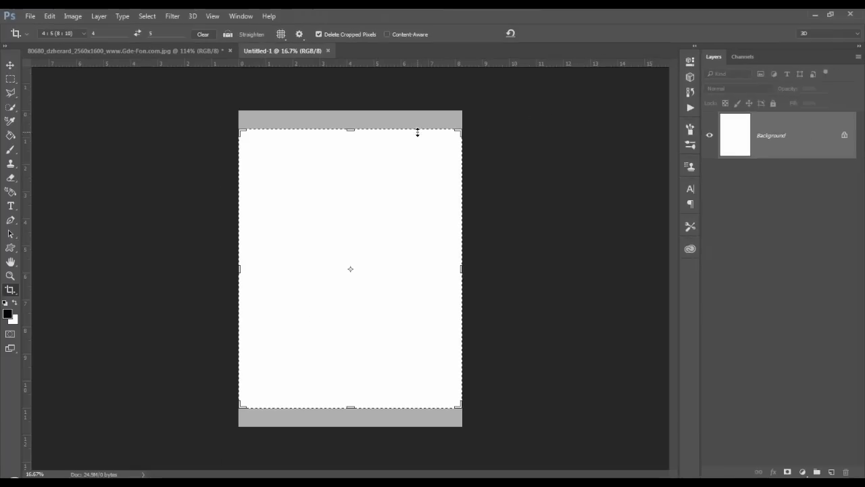
pyautogui.click(9, 66)
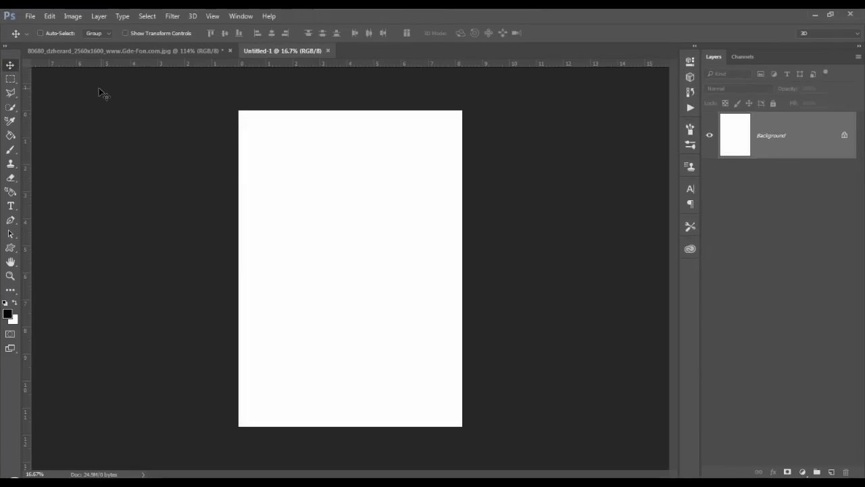
# - Drag the portrait into Untitled-1 as Layer 1 at the top-left, setting the ruler origin there
pyautogui.click(125, 50)
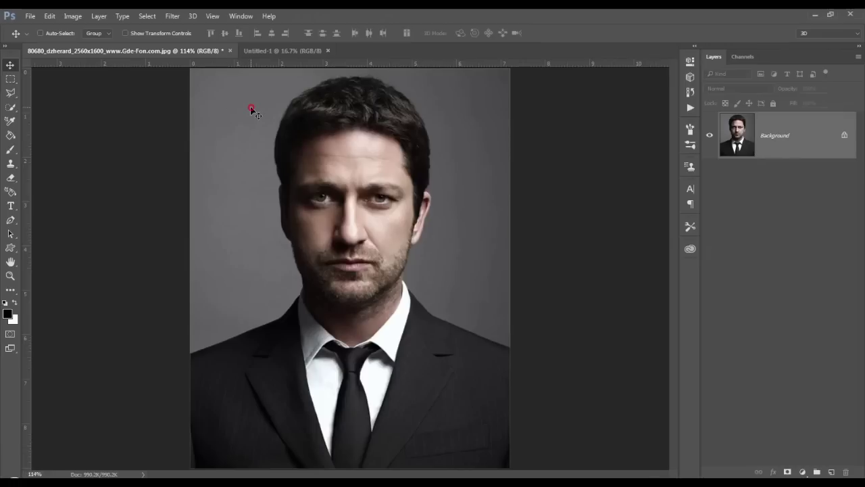
pyautogui.click(277, 50)
pyautogui.moveTo(277, 50); pyautogui.dragTo(325, 170)
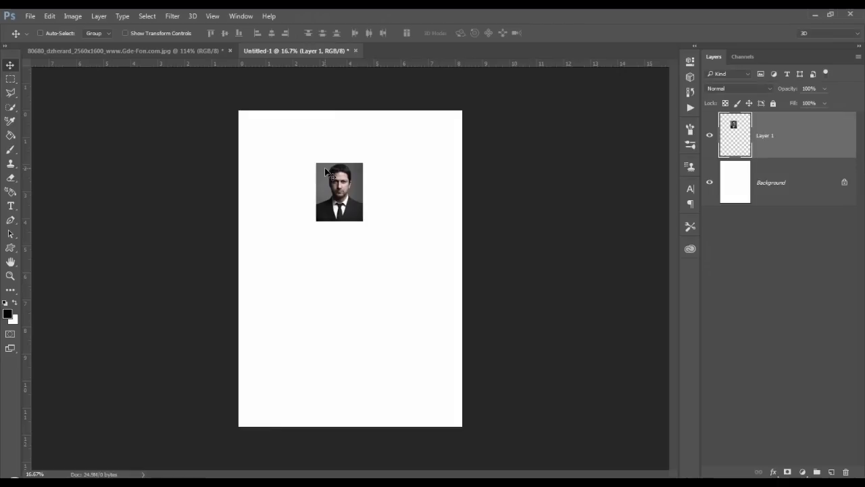
pyautogui.moveTo(343, 202); pyautogui.dragTo(271, 157)
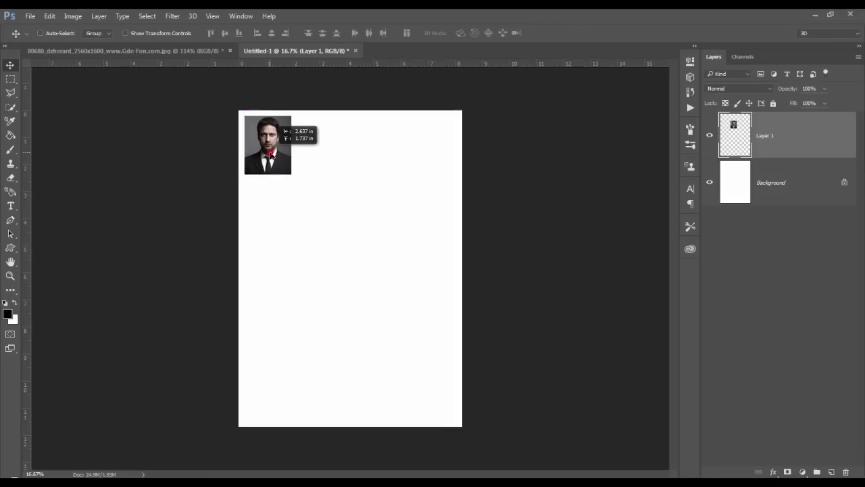
pyautogui.moveTo(271, 157); pyautogui.dragTo(271, 155)
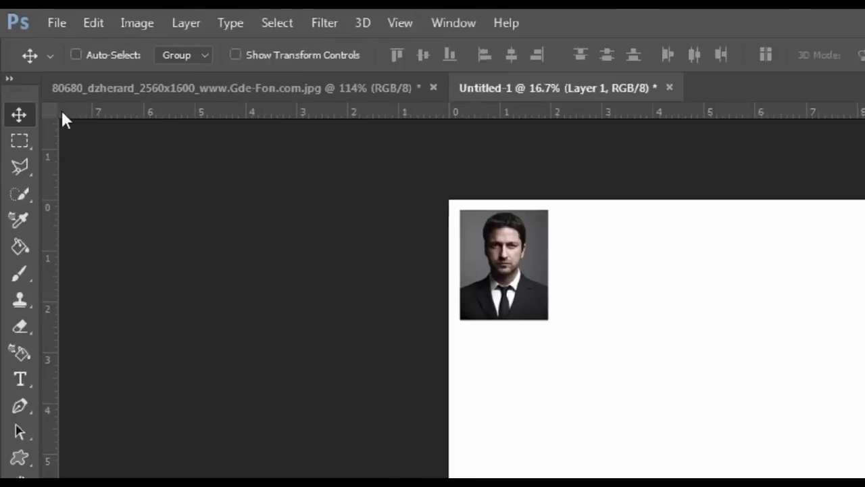
pyautogui.moveTo(49, 116)
pyautogui.mouseDown()
pyautogui.moveTo(344, 212)
pyautogui.moveTo(490, 223)
pyautogui.mouseUp()
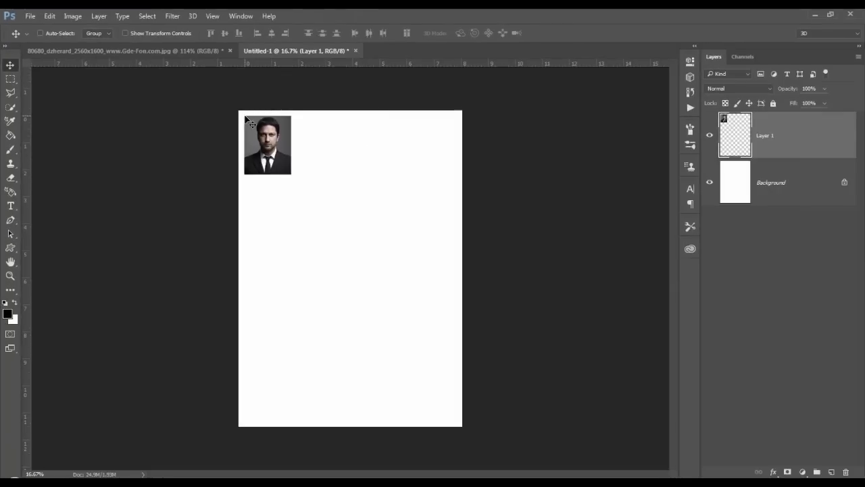
# - Keep rulers in inches and add a horizontal guide at about 2 inches
pyautogui.rightClick(258, 63)
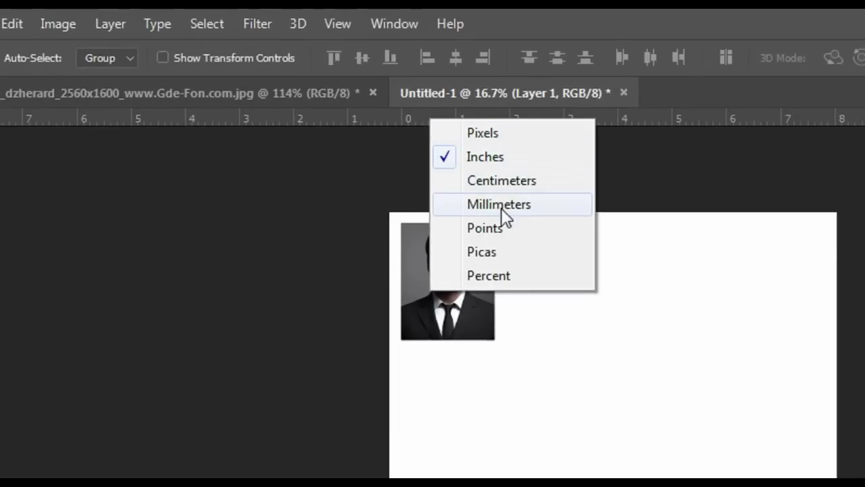
pyautogui.click(521, 157)
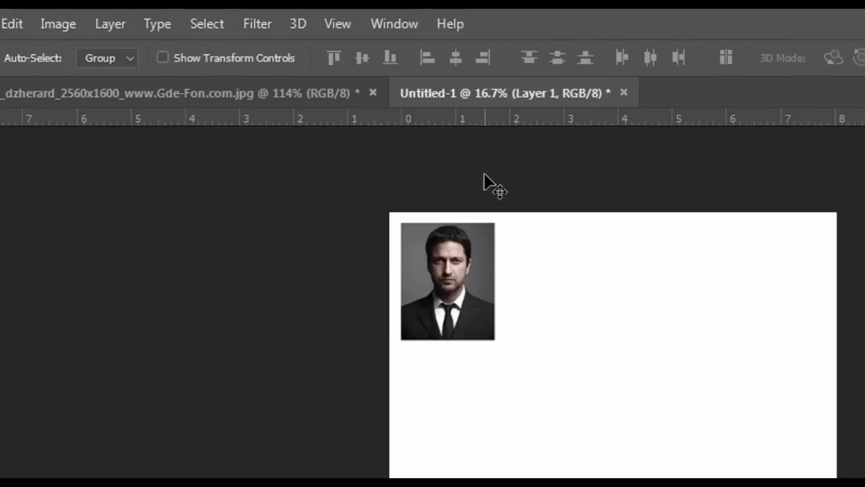
pyautogui.moveTo(512, 122); pyautogui.dragTo(507, 339)
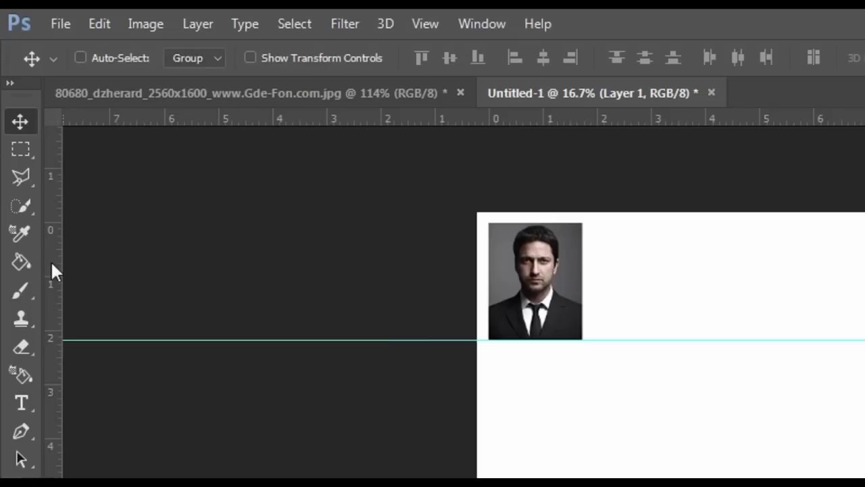
# - Place a vertical guide on the portrait's right edge, then zoom in on the portrait
pyautogui.moveTo(50, 258); pyautogui.dragTo(582, 289)
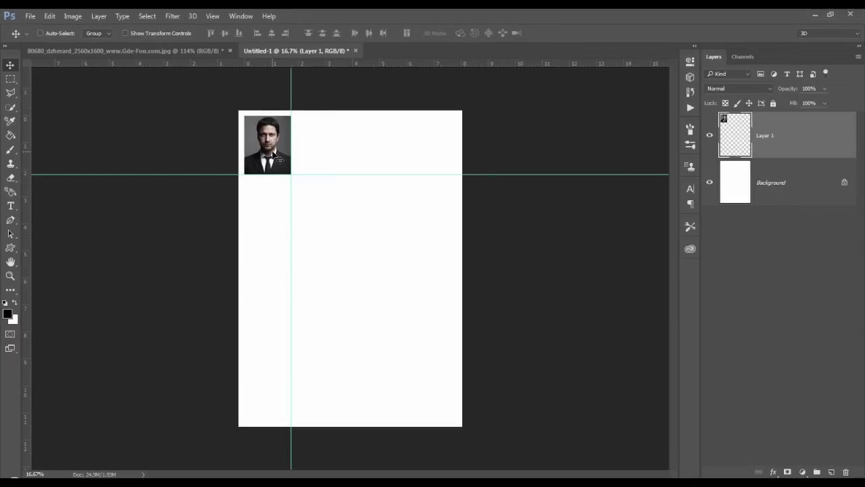
pyautogui.scroll(2, 241, 124)
pyautogui.scroll(1, 237, 119)
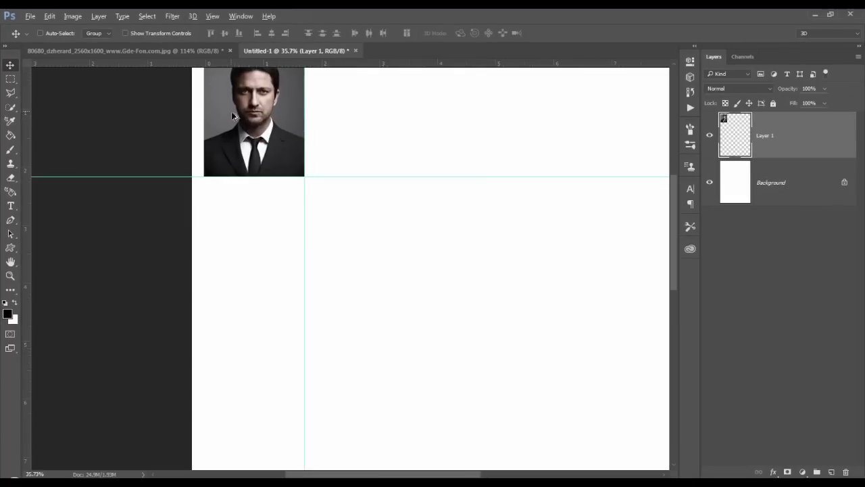
pyautogui.scroll(3, 230, 112)
pyautogui.moveTo(229, 108); pyautogui.dragTo(326, 275)
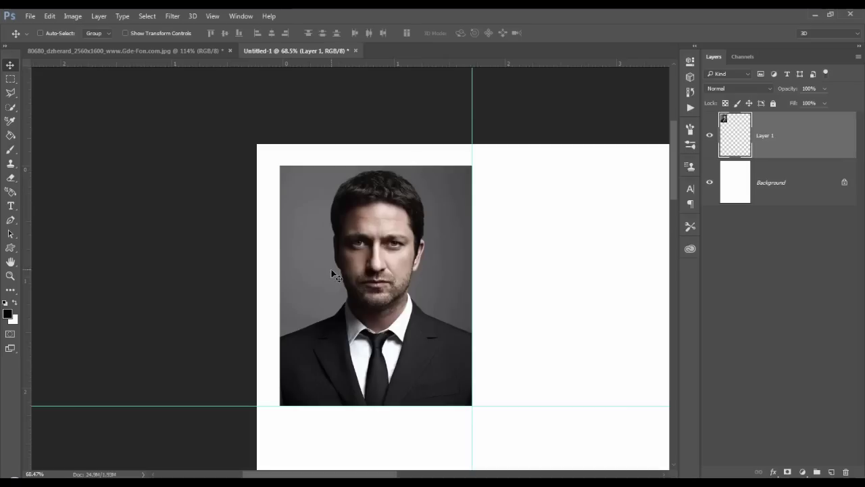
# - Stroke the portrait with a 4 px black border at Center location
pyautogui.click(50, 17)
pyautogui.click(85, 181)
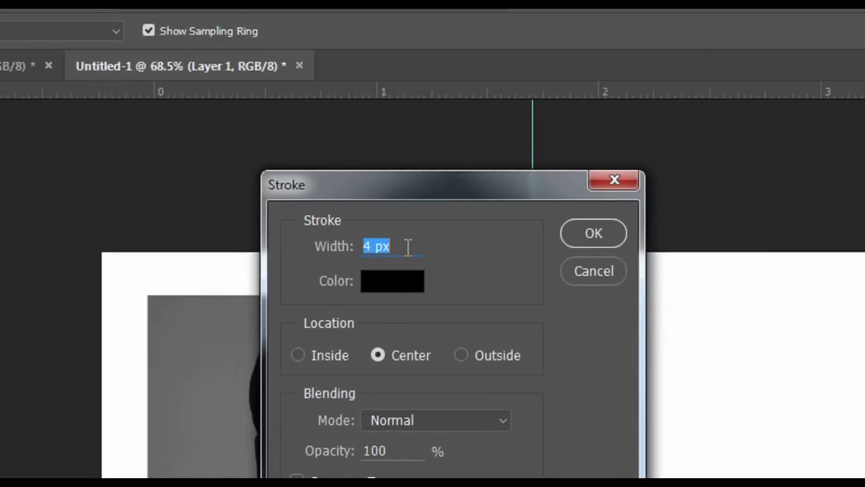
pyautogui.click(599, 232)
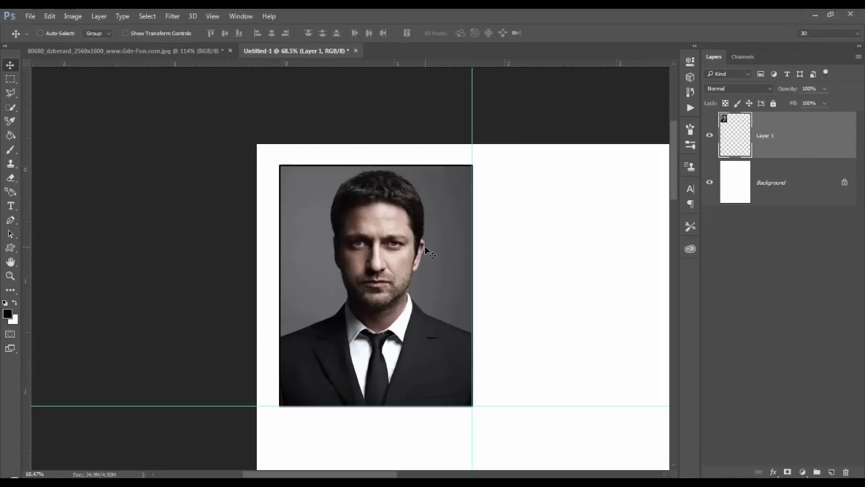
# - Alt-drag three portrait copies into an evenly spaced row of four, then remove the horizontal guide
pyautogui.moveTo(425, 246); pyautogui.dragTo(255, 247)
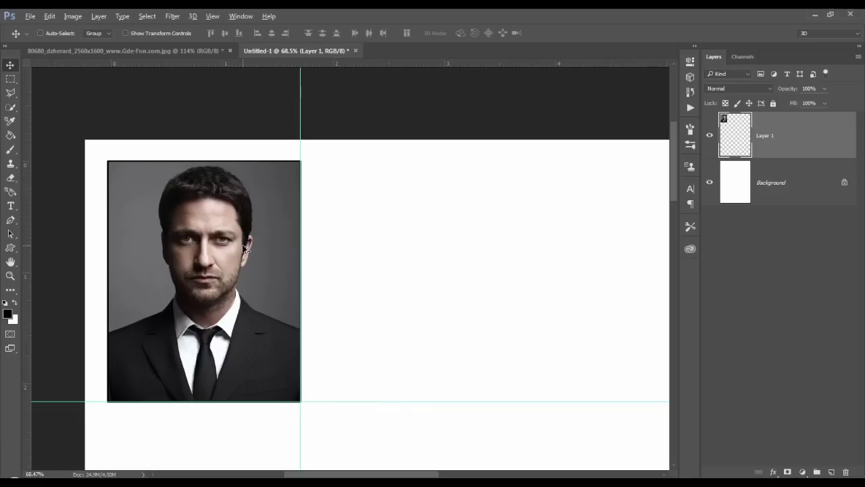
pyautogui.moveTo(254, 245); pyautogui.dragTo(459, 250)
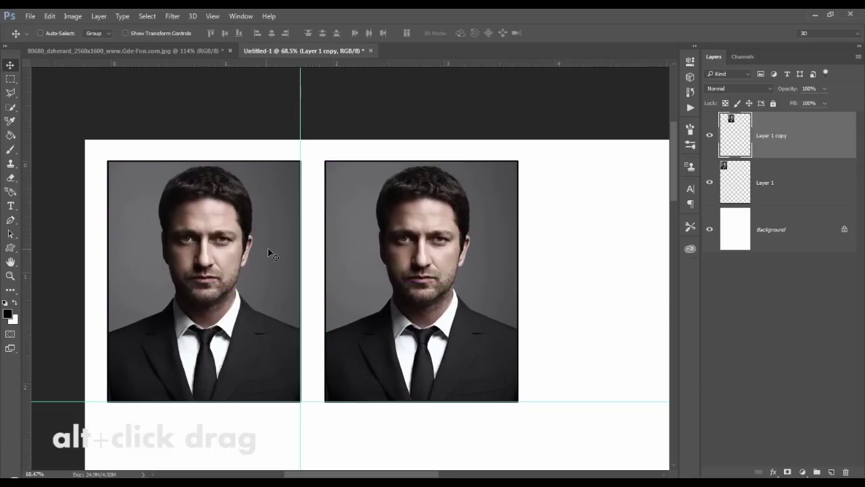
pyautogui.scroll(-2, 249, 253)
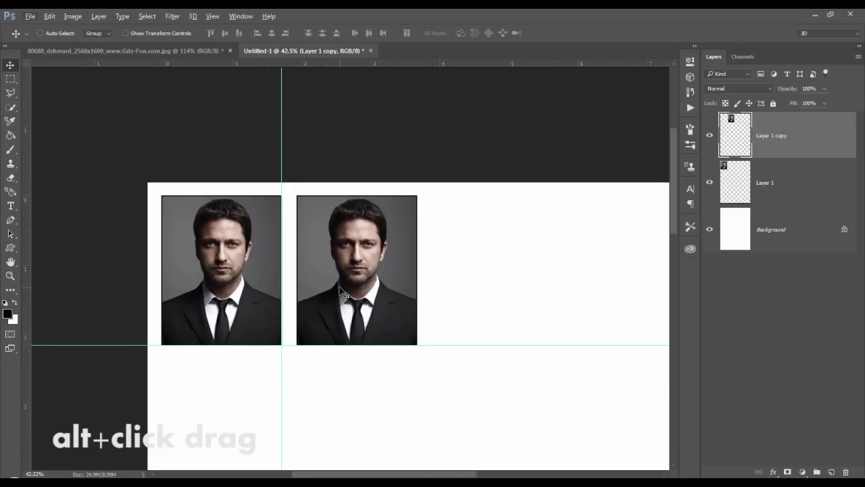
pyautogui.moveTo(341, 292)
pyautogui.mouseDown()
pyautogui.moveTo(491, 289)
pyautogui.moveTo(321, 288)
pyautogui.moveTo(473, 288)
pyautogui.mouseUp()
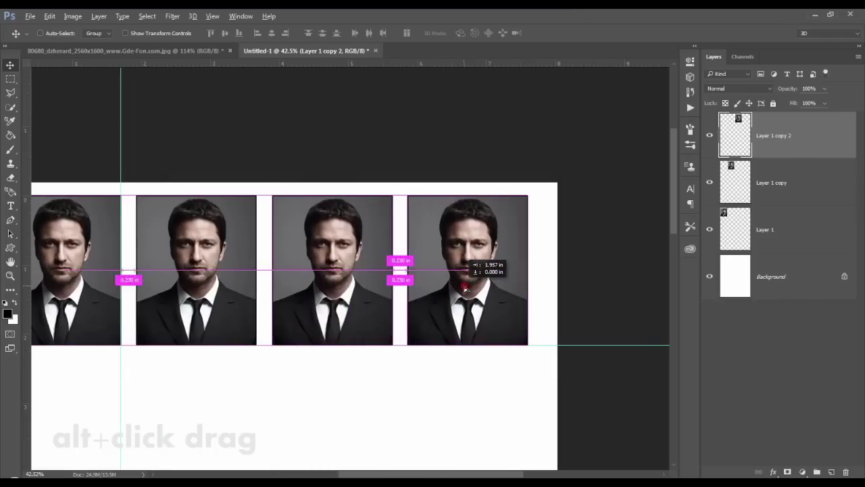
pyautogui.moveTo(473, 287); pyautogui.dragTo(465, 287)
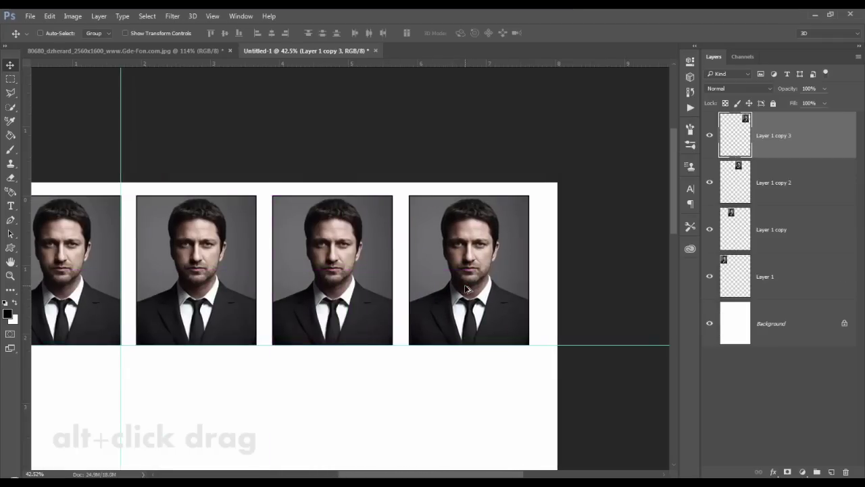
pyautogui.scroll(-2, 465, 288)
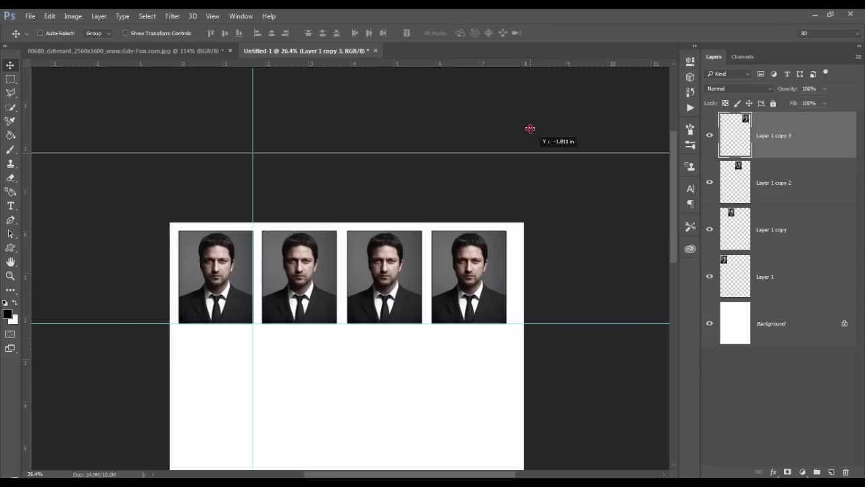
pyautogui.moveTo(534, 324); pyautogui.dragTo(537, 40)
# - Remove the vertical guide and scale all four portrait layers together to about 7.86 in wide
pyautogui.moveTo(253, 132); pyautogui.dragTo(8, 135)
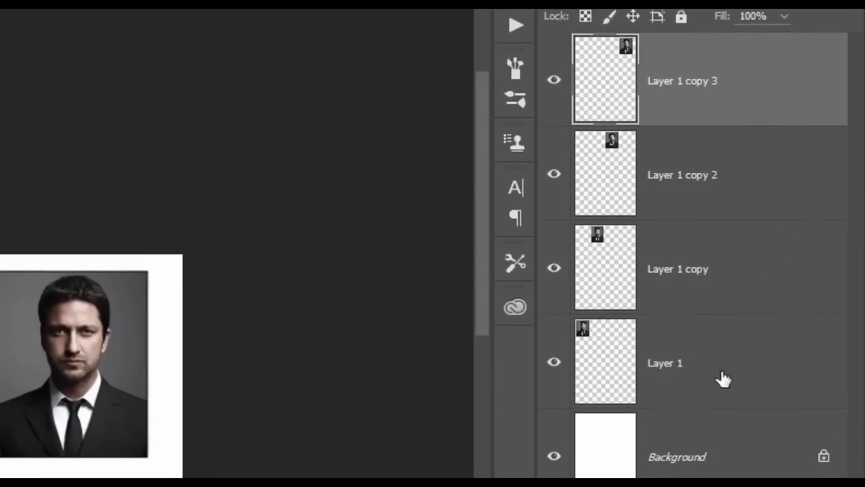
pyautogui.keyDown('shift'); pyautogui.click(721, 373); pyautogui.keyUp('shift')
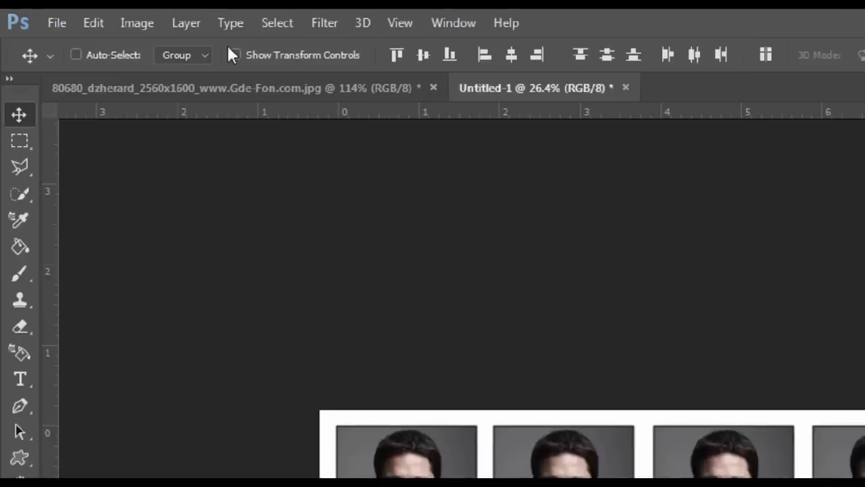
pyautogui.click(250, 57)
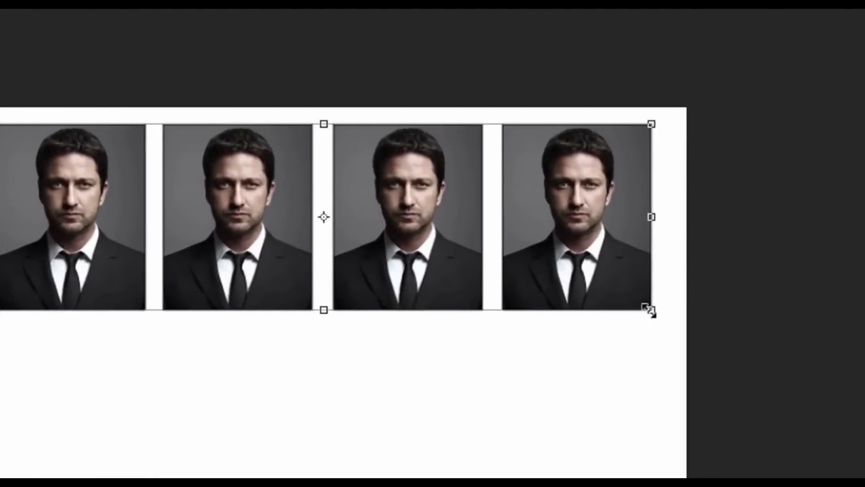
pyautogui.moveTo(649, 310); pyautogui.dragTo(649, 336)
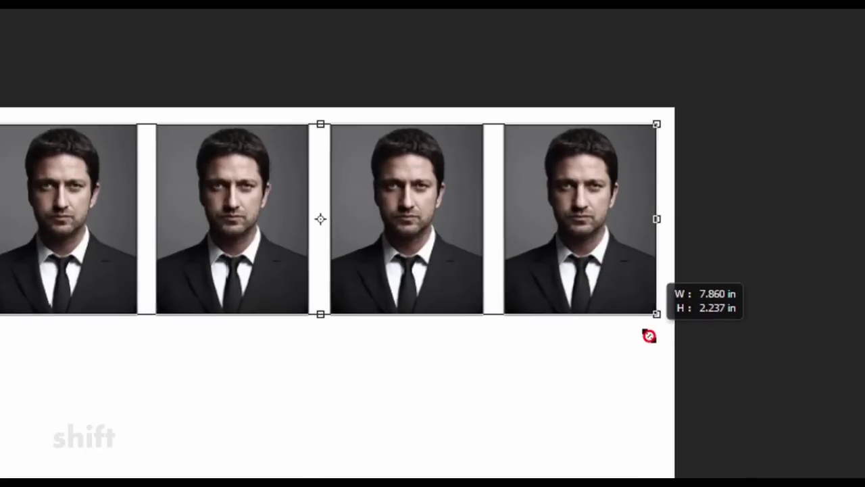
pyautogui.moveTo(649, 336); pyautogui.dragTo(648, 334)
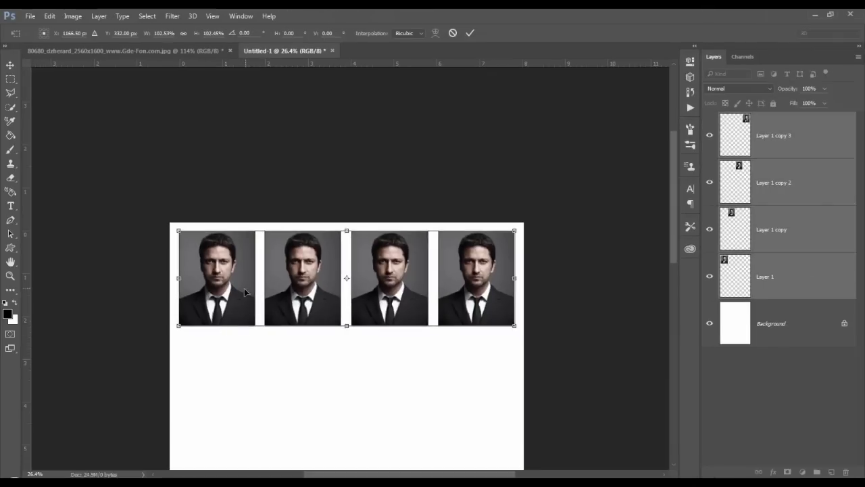
pyautogui.click(468, 33)
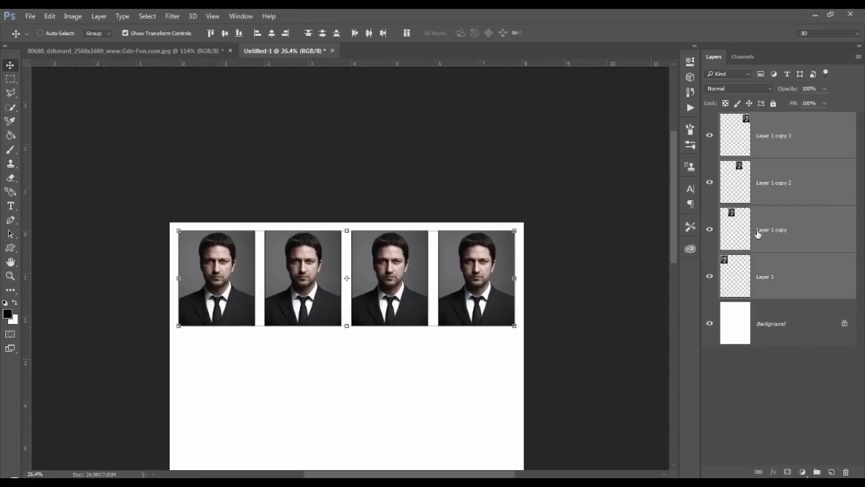
# - Hide transform controls and group the four portrait layers into Group 1
pyautogui.click(125, 33)
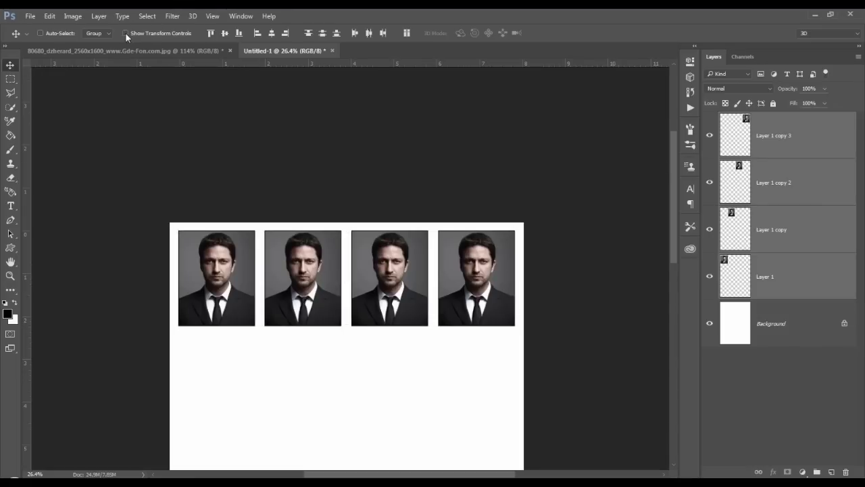
pyautogui.click(98, 17)
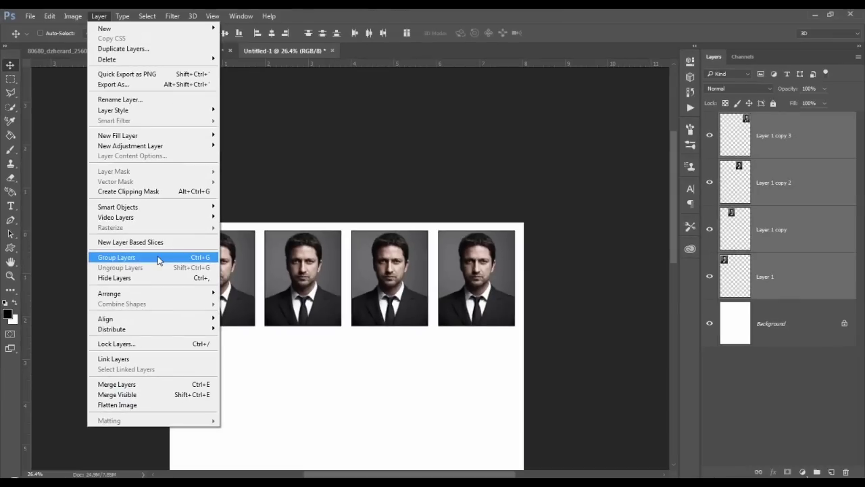
pyautogui.click(159, 260)
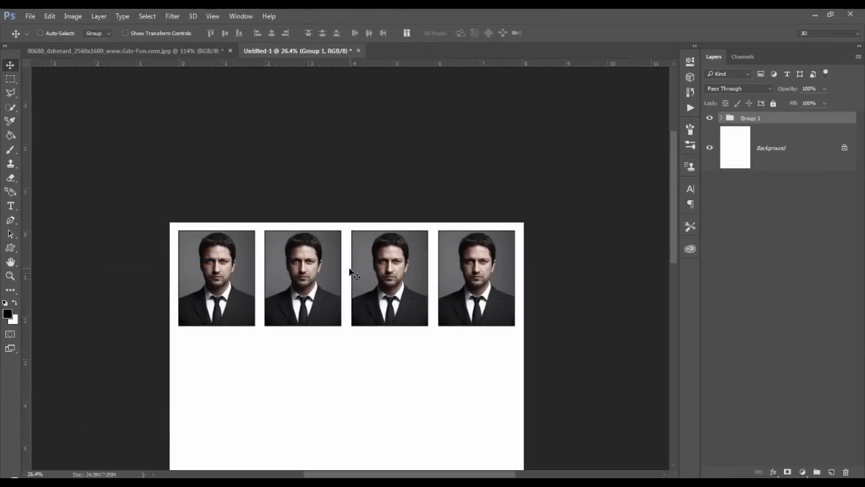
# - Alt-drag Group 1 down three times to make four rows of portraits
pyautogui.scroll(-2, 446, 270)
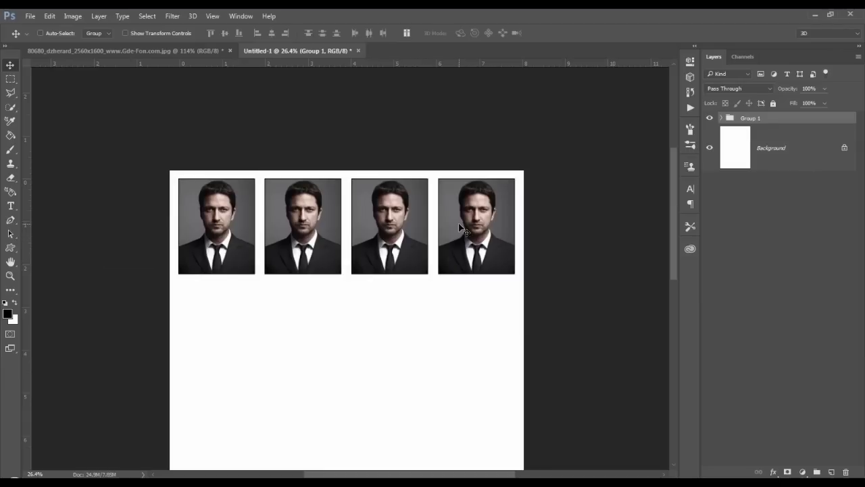
pyautogui.moveTo(458, 222); pyautogui.dragTo(457, 331)
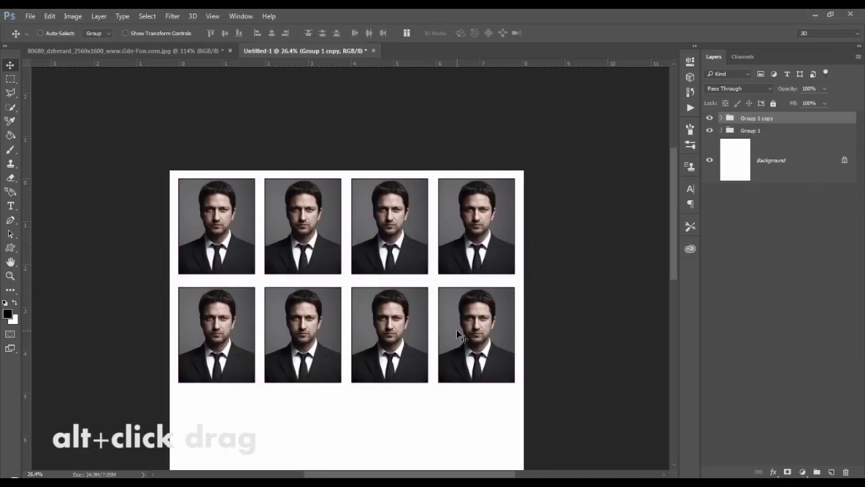
pyautogui.scroll(-5, 456, 324)
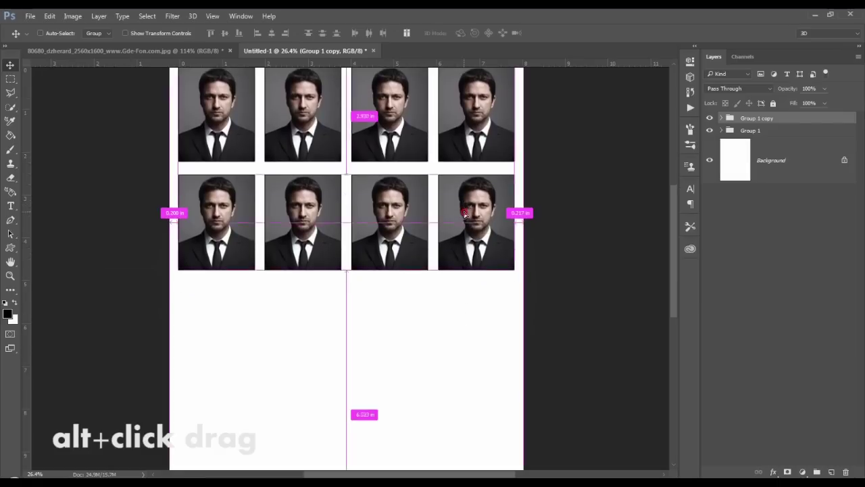
pyautogui.moveTo(465, 214); pyautogui.dragTo(467, 331)
pyautogui.scroll(-1, 466, 315)
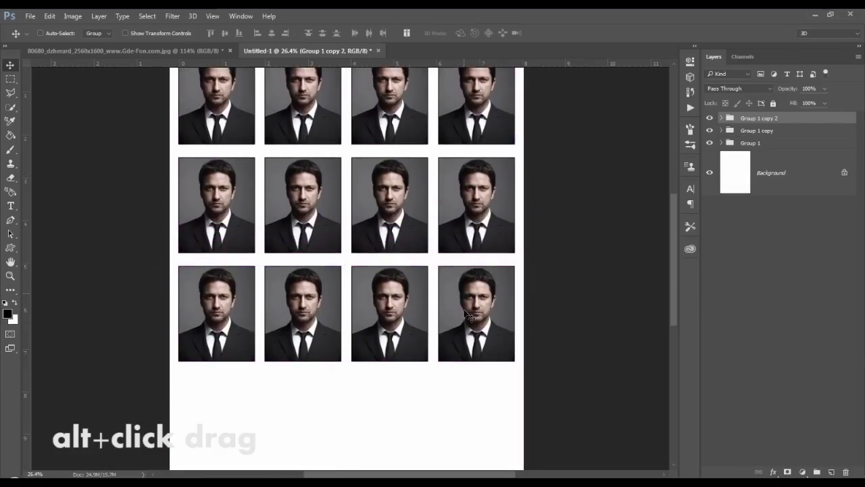
pyautogui.moveTo(464, 214); pyautogui.dragTo(466, 324)
pyautogui.scroll(-1, 467, 324)
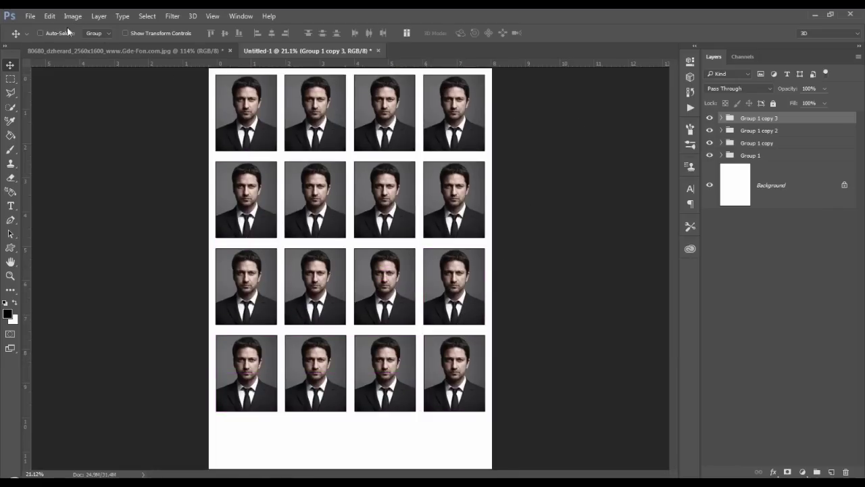
# - Start saving the 4×4 passport photo sheet with File > Save As
pyautogui.click(30, 16)
pyautogui.click(64, 138)
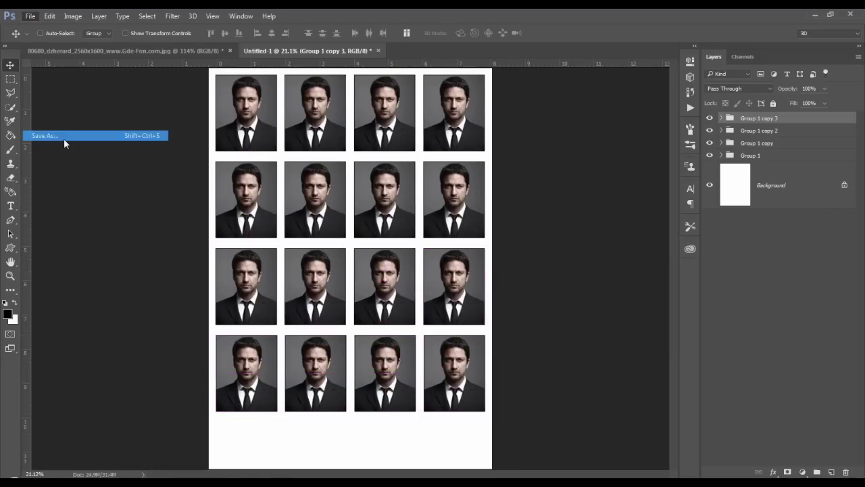